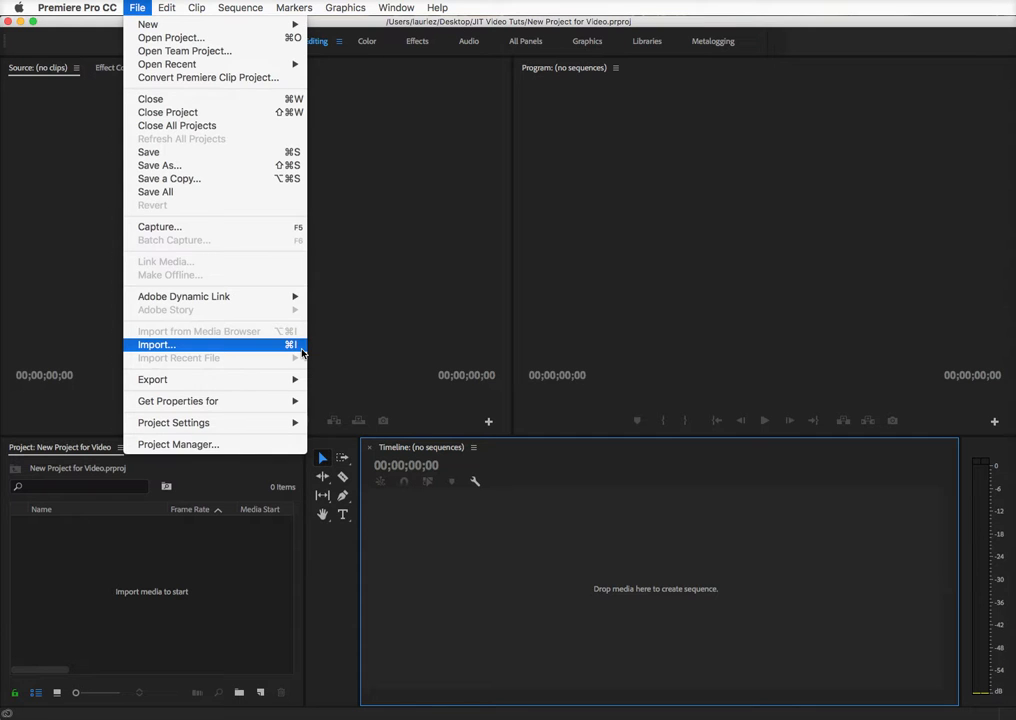
pyautogui.click(301, 346)
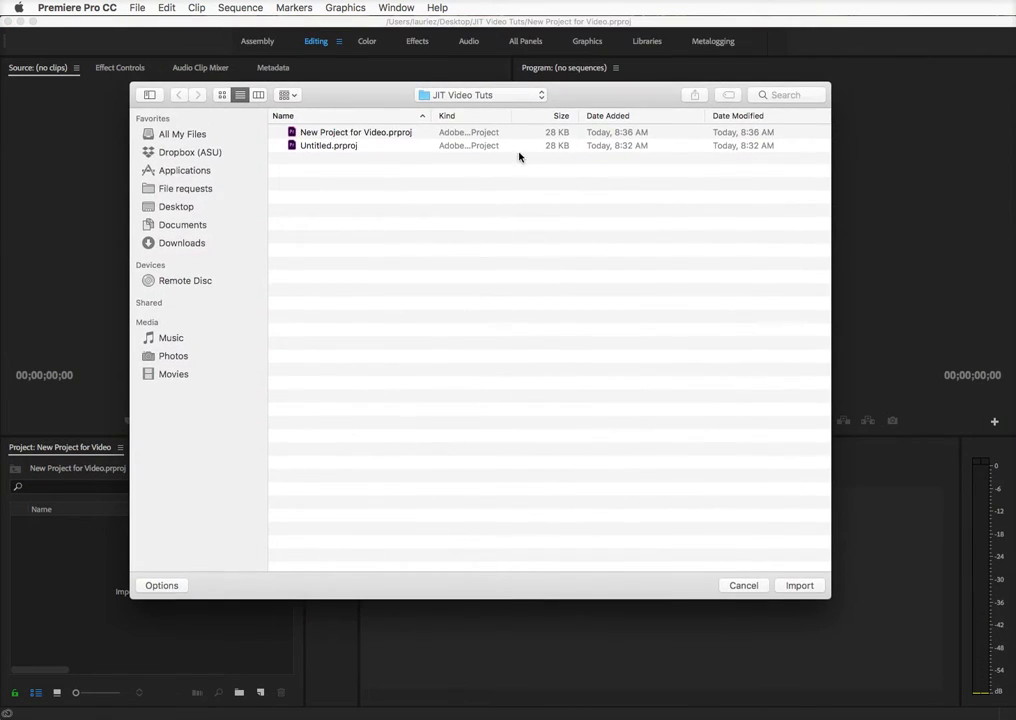
pyautogui.click(743, 588)
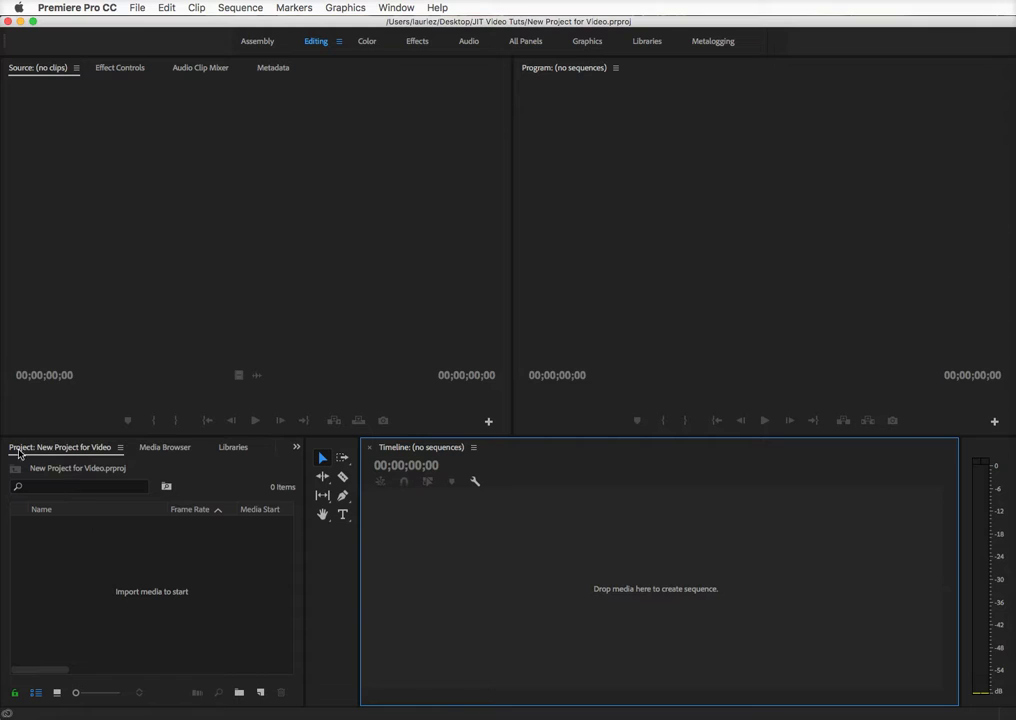
pyautogui.doubleClick(160, 561)
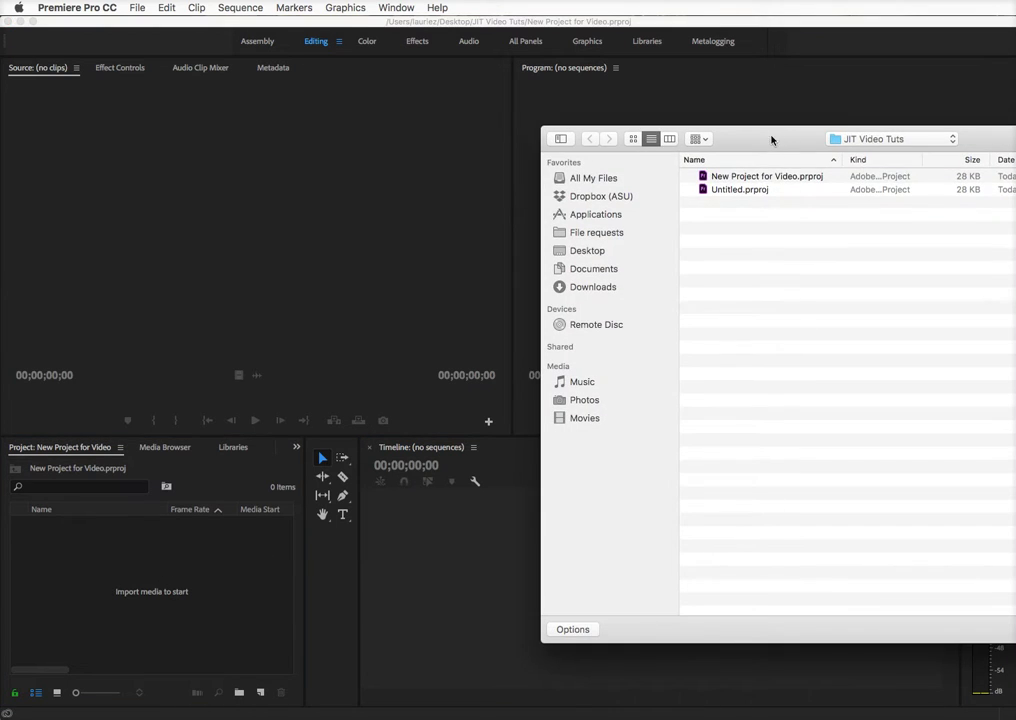
pyautogui.moveTo(771, 141); pyautogui.dragTo(433, 118)
pyautogui.click(822, 607)
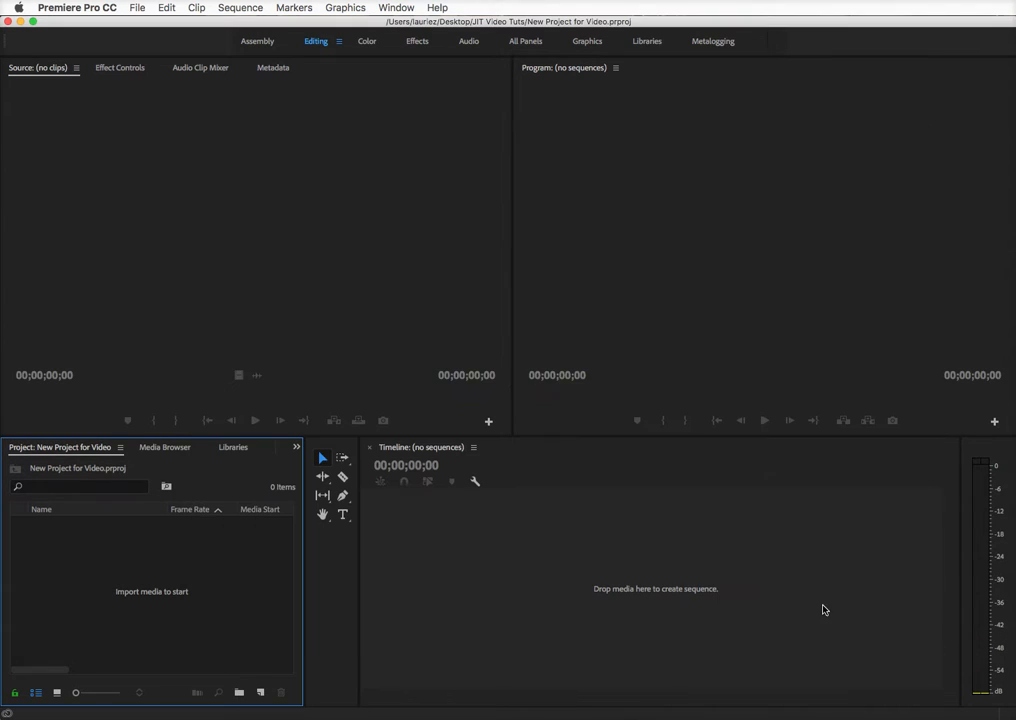
# Widen the Project panel group until all its panels from Project through History fit side by side.
pyautogui.click(296, 448)
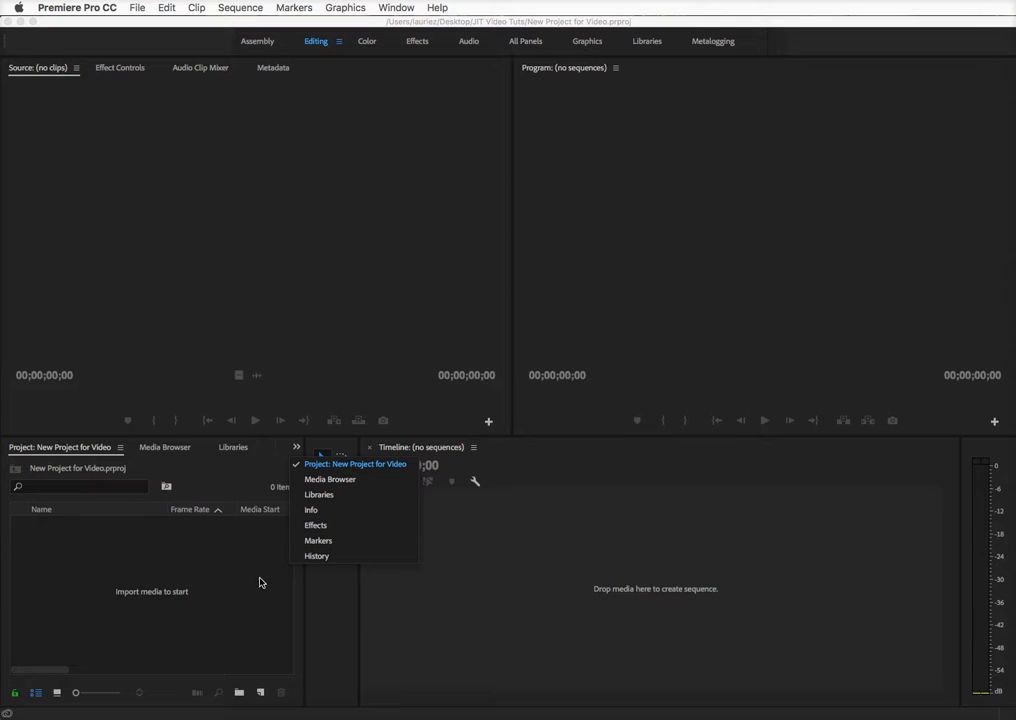
pyautogui.click(304, 401)
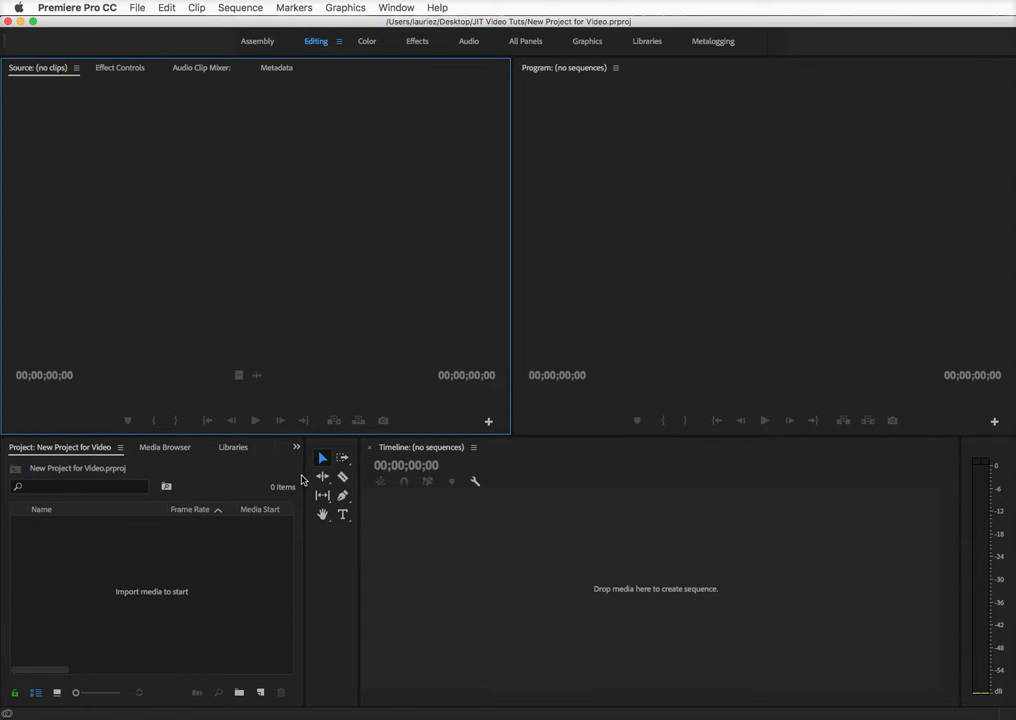
pyautogui.moveTo(302, 480); pyautogui.dragTo(488, 473)
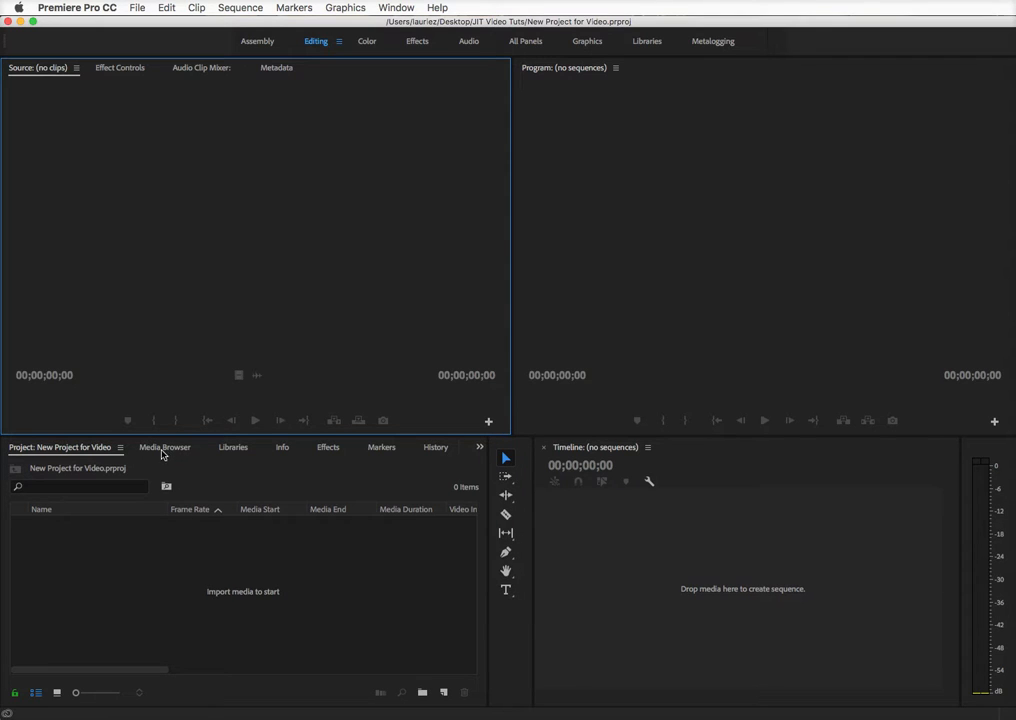
# Browse Macintosh HD in the Media Browser through the user's home folder and Desktop to the Editing Assignment Files folder.
pyautogui.click(176, 454)
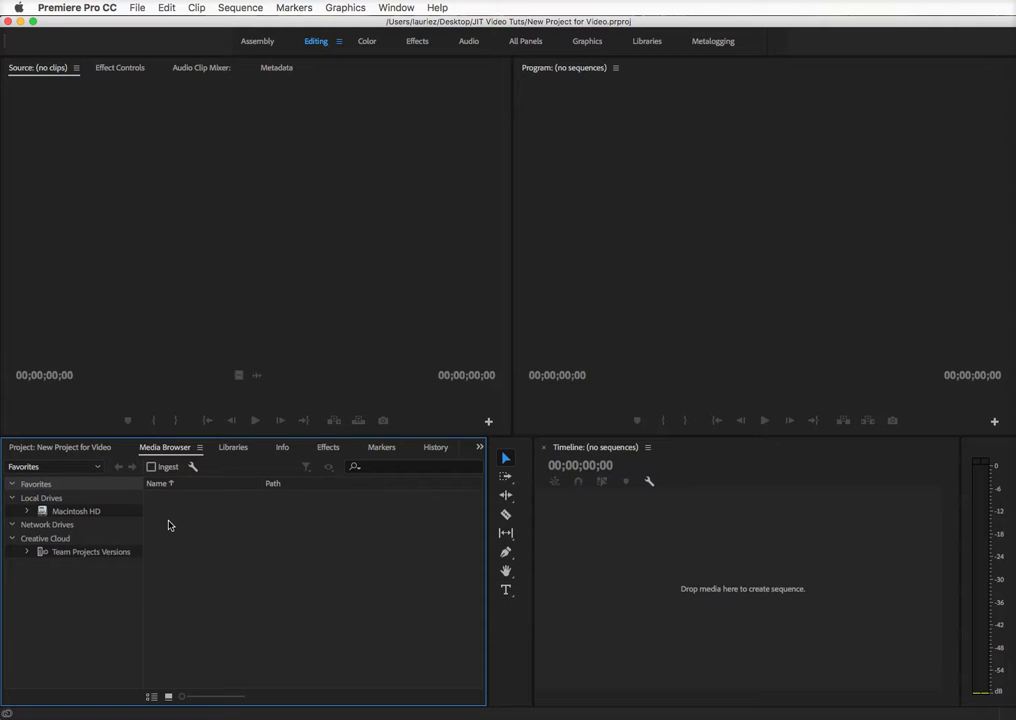
pyautogui.click(88, 511)
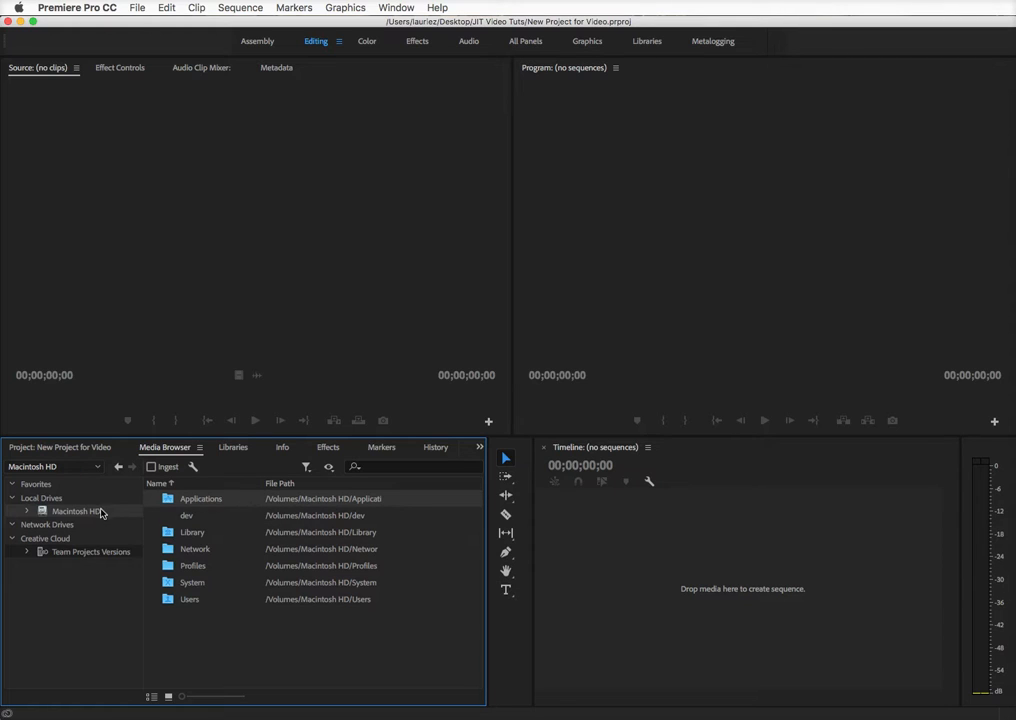
pyautogui.doubleClick(192, 600)
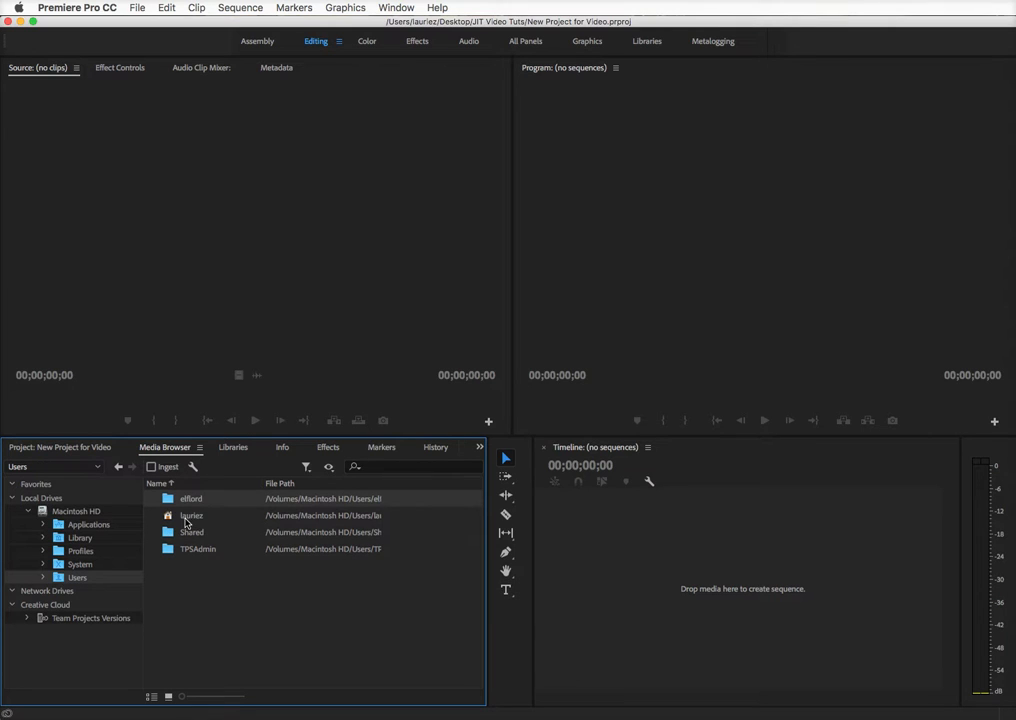
pyautogui.doubleClick(188, 522)
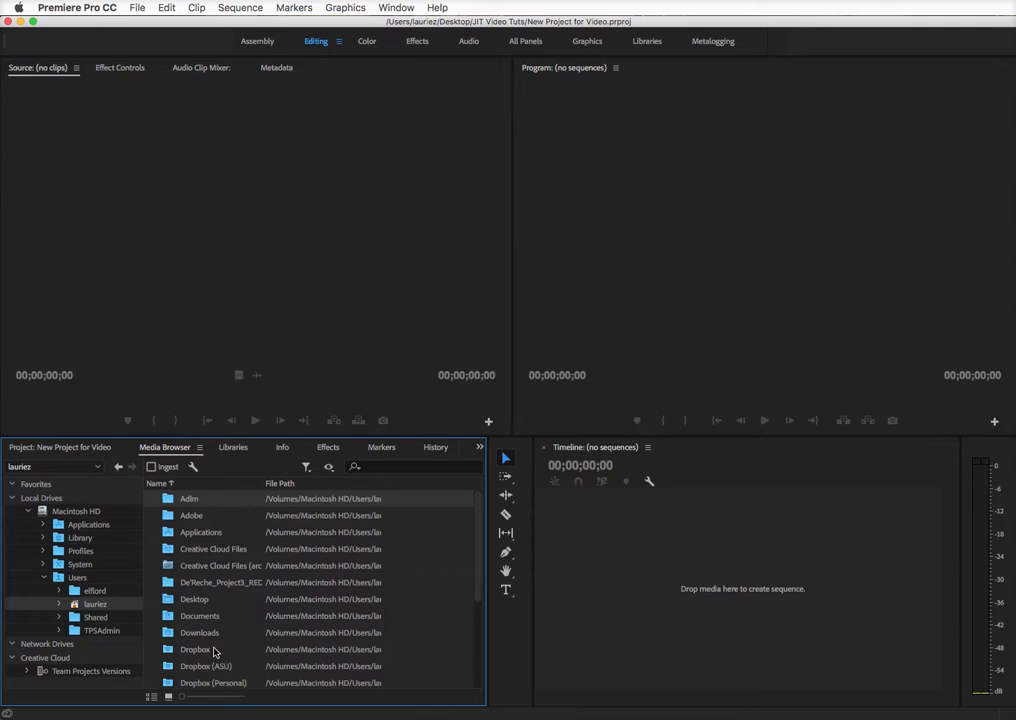
pyautogui.scroll(-3, 195, 645)
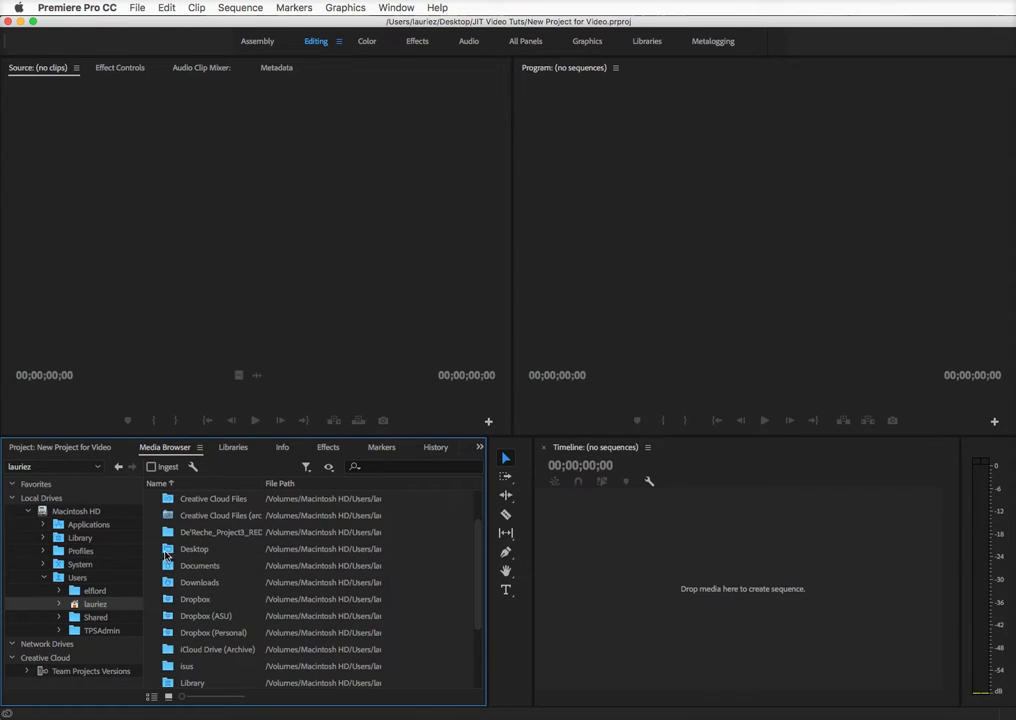
pyautogui.doubleClick(193, 554)
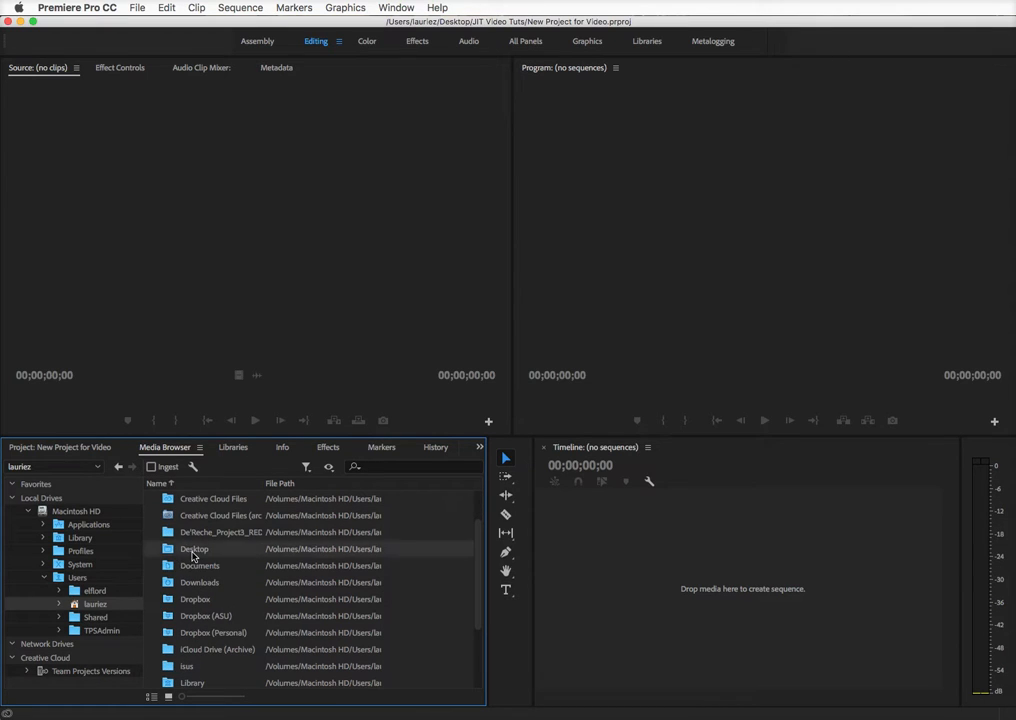
pyautogui.scroll(-10, 222, 617)
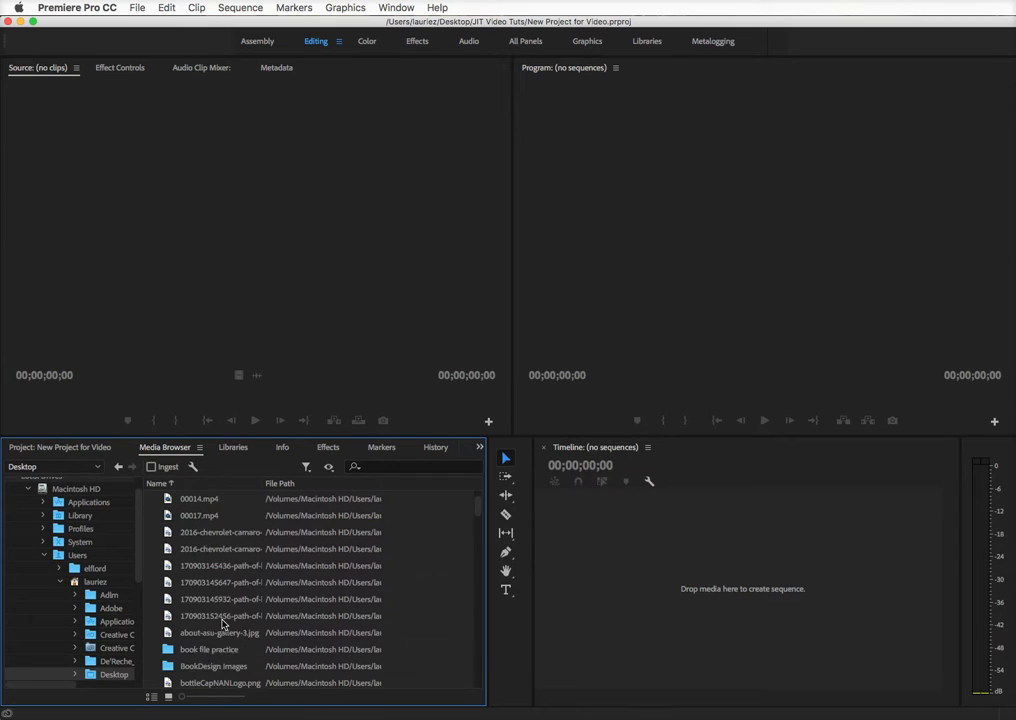
pyautogui.scroll(-5, 222, 626)
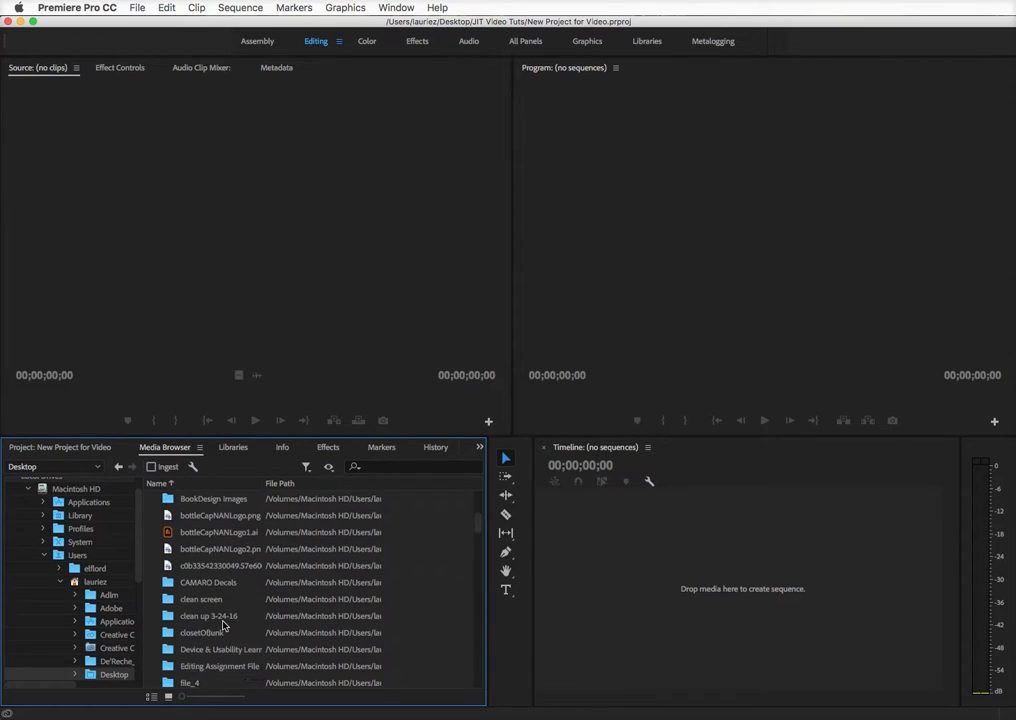
pyautogui.doubleClick(220, 617)
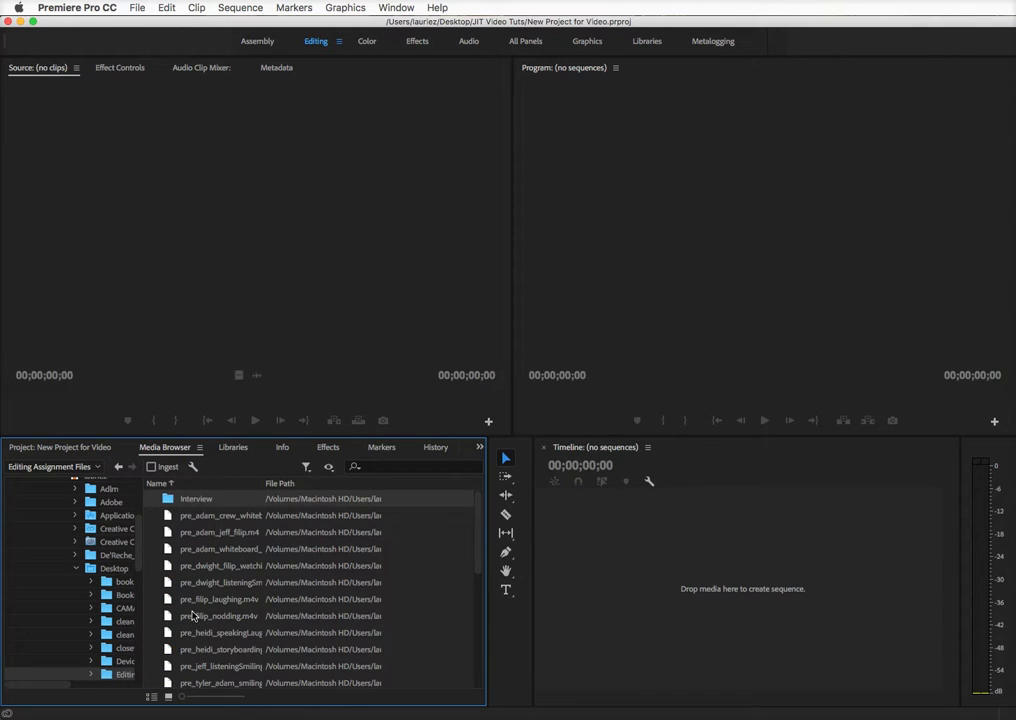
# Examine the clips inside the Interview folder and return to Editing Assignment Files.
pyautogui.doubleClick(170, 503)
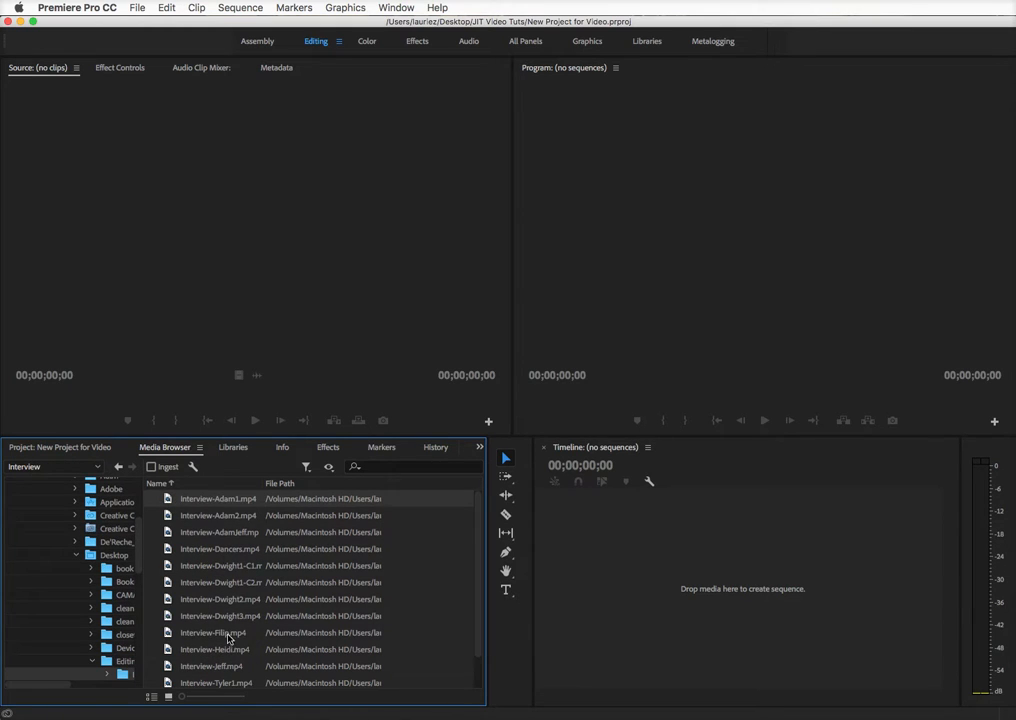
pyautogui.click(172, 485)
pyautogui.click(172, 485)
pyautogui.click(118, 467)
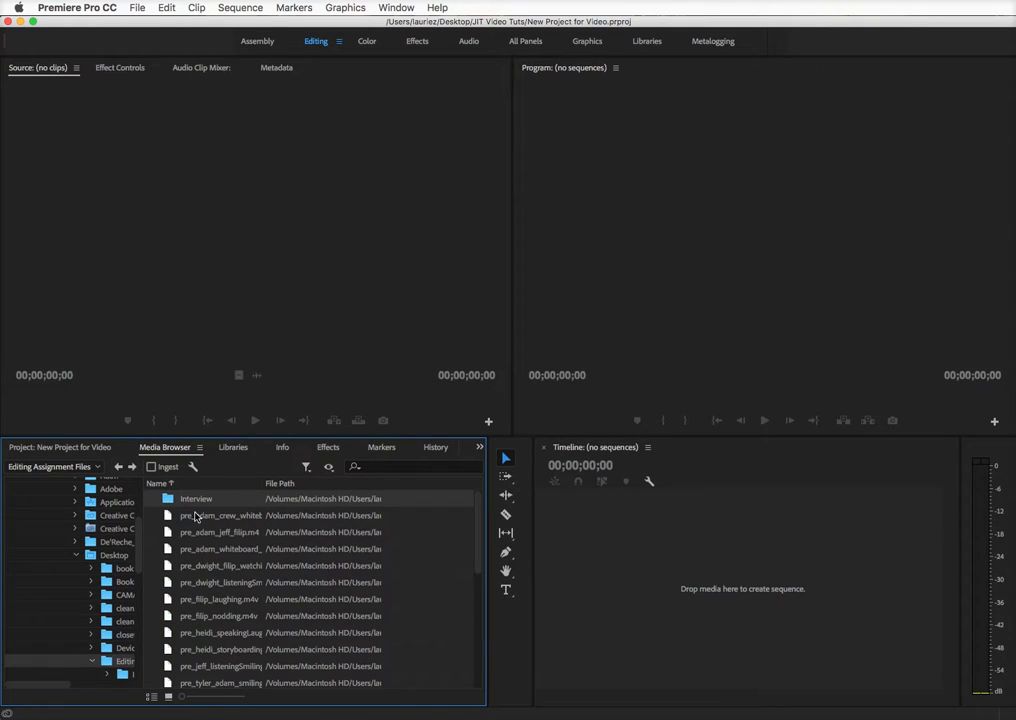
# Import everything in Editing Assignment Files, including the Interview folder and all pre_ and prod_ clips, into the project.
pyautogui.scroll(-10, 229, 585)
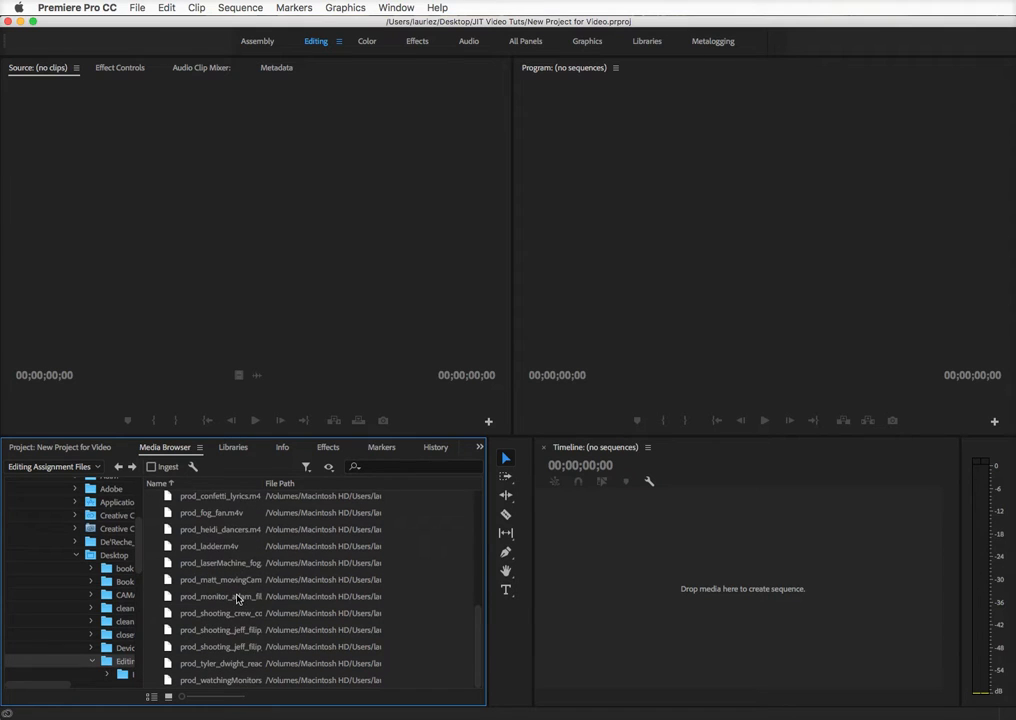
pyautogui.scroll(10, 238, 598)
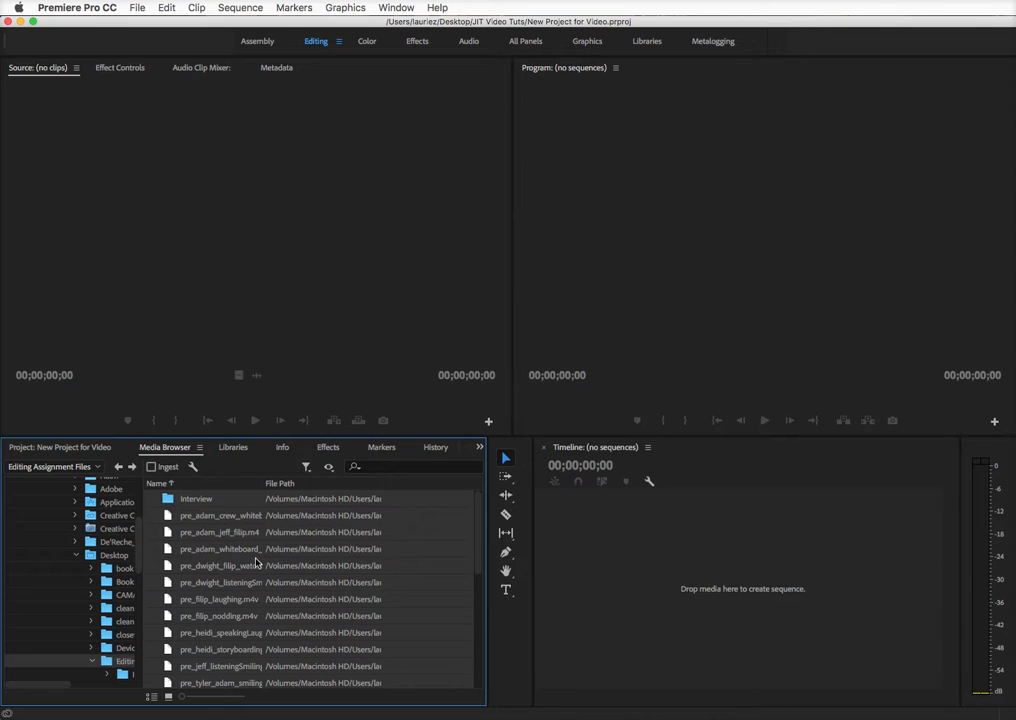
pyautogui.rightClick(224, 566)
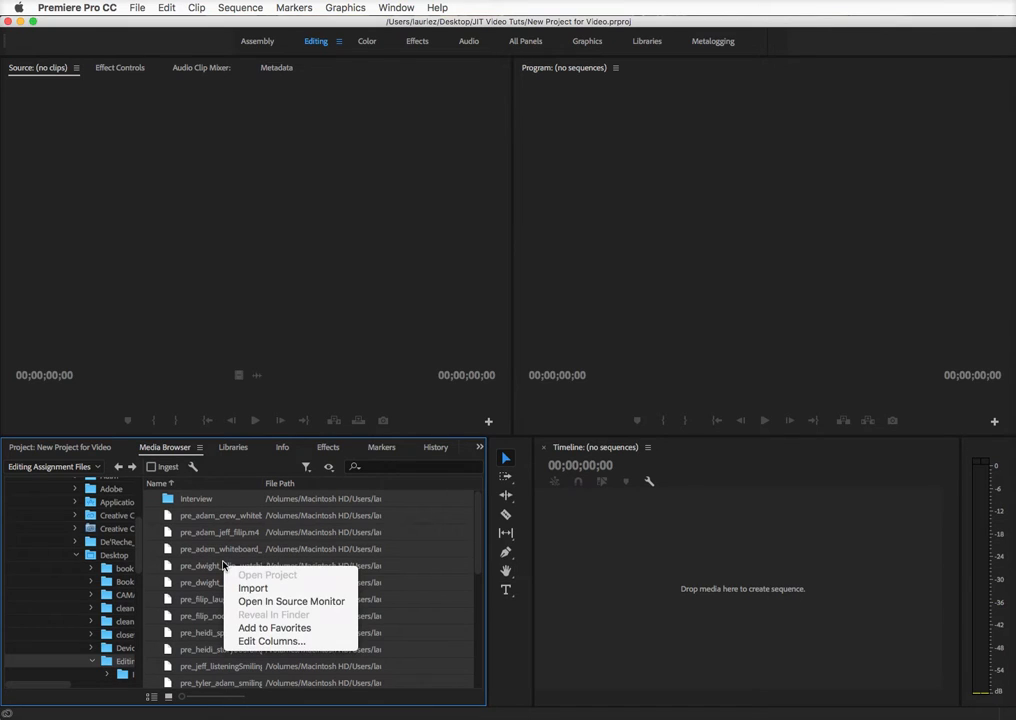
pyautogui.click(271, 596)
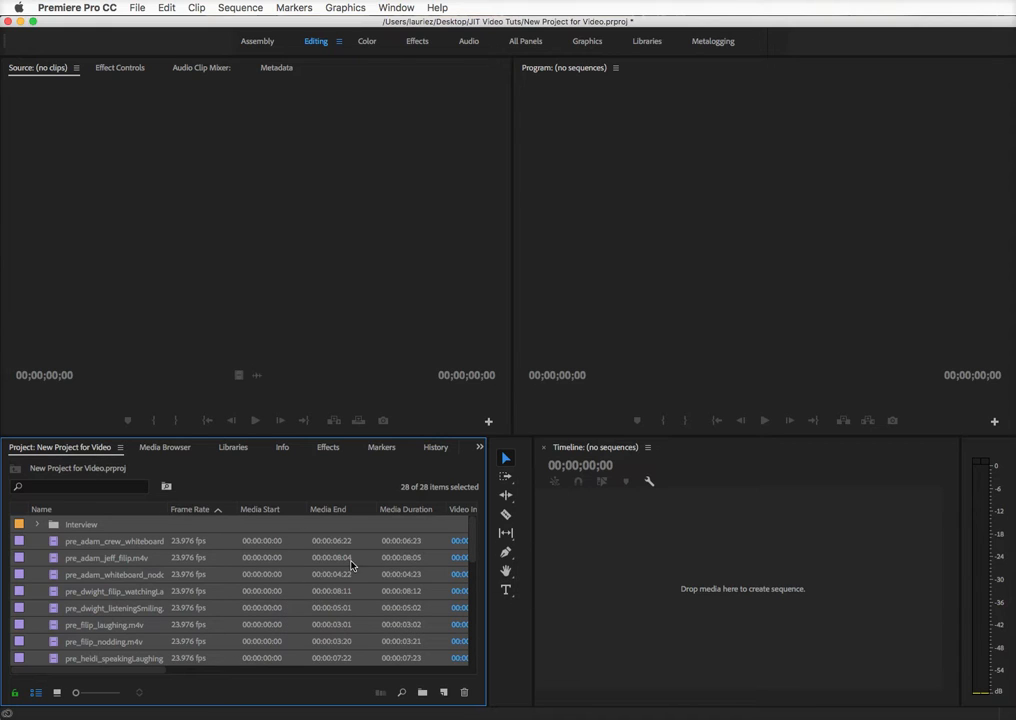
# Review the imported items in the project, checking the Interview bin's contents and the pre_ and prod_ clip names.
pyautogui.click(302, 594)
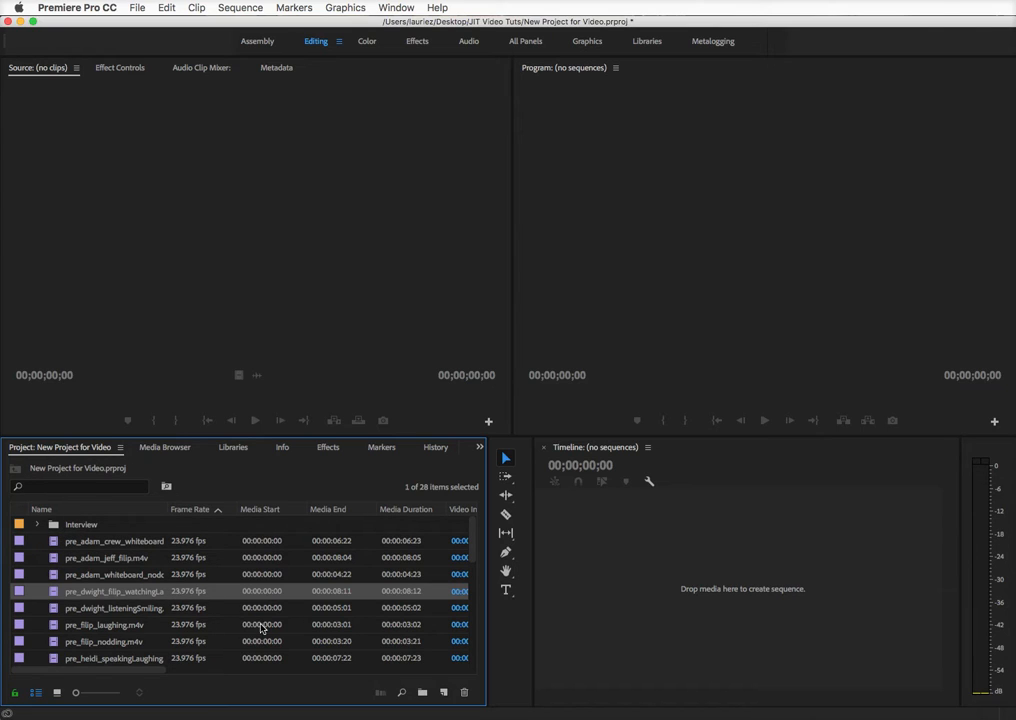
pyautogui.click(37, 526)
pyautogui.click(37, 527)
pyautogui.scroll(-3, 190, 607)
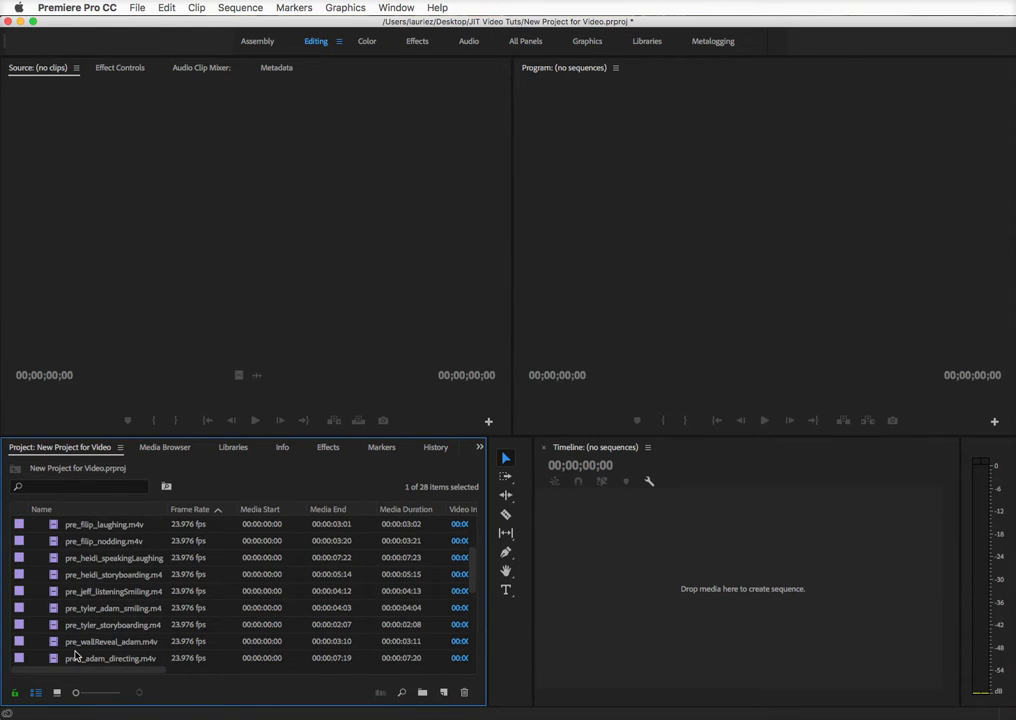
pyautogui.scroll(-2, 75, 655)
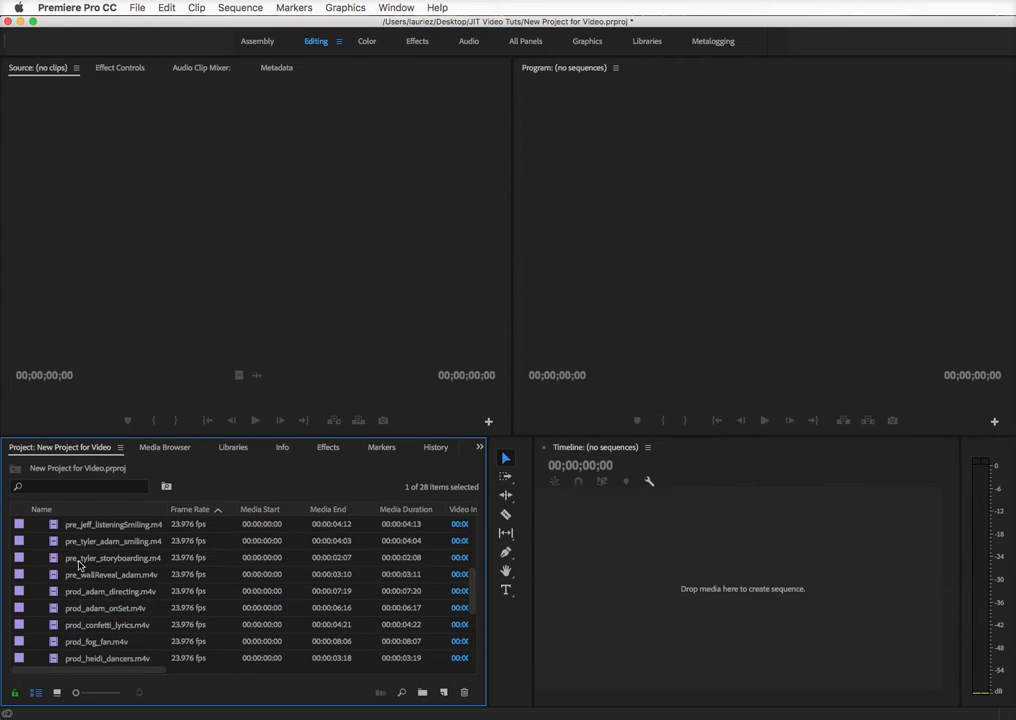
# Create two new bins in the project named Preproduction and Production.
pyautogui.click(423, 693)
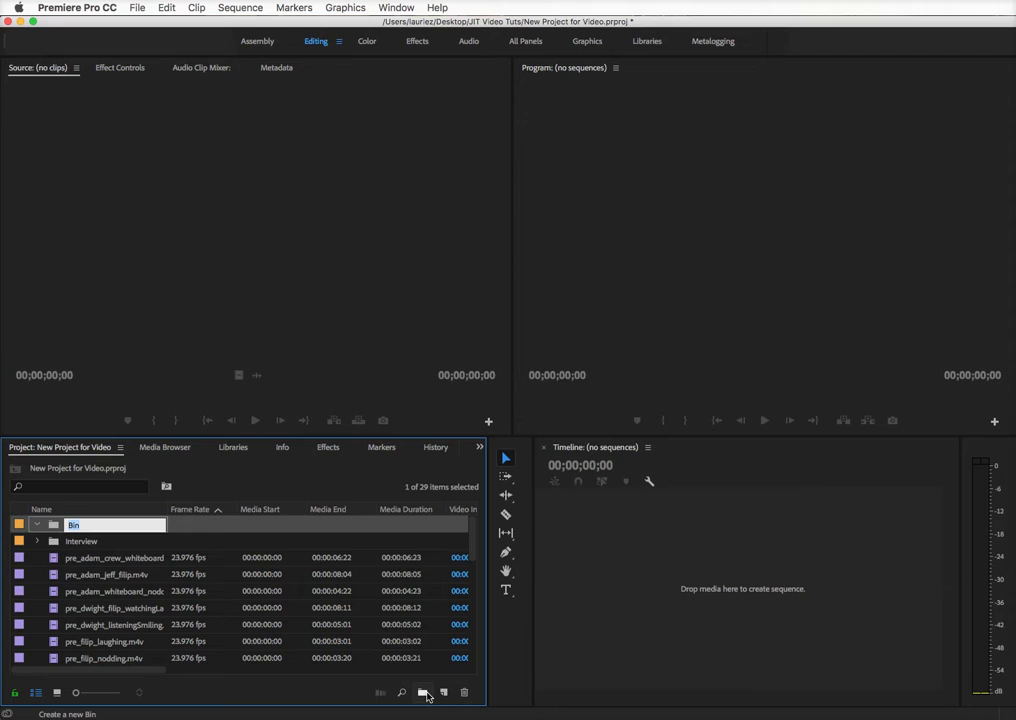
pyautogui.write('Preproductio')
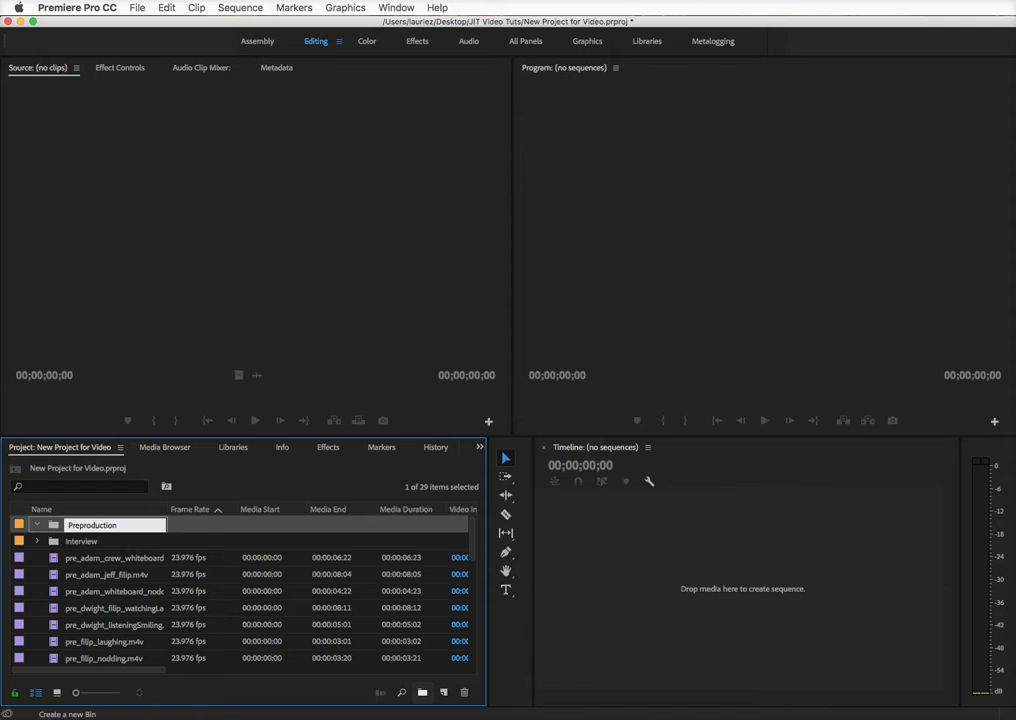
pyautogui.click(165, 627)
pyautogui.click(422, 693)
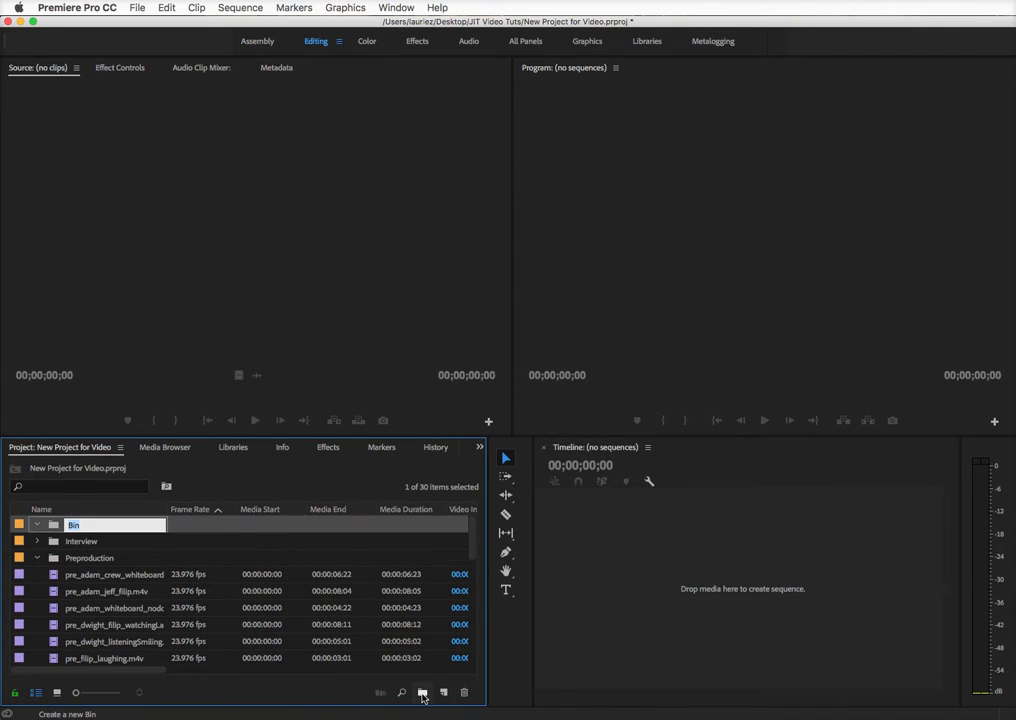
pyautogui.write('Productio')
pyautogui.click(127, 627)
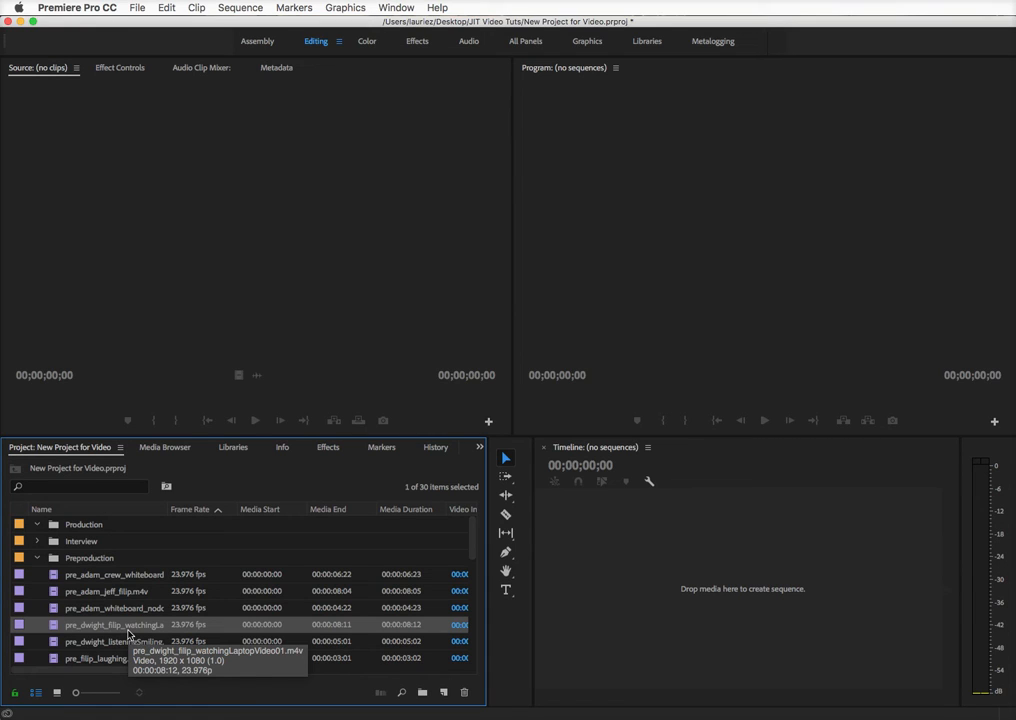
# Move all the pre_ clips, from pre_adam_crew_whiteboard to pre_wallReveal_adam.m4v, into the Preproduction bin and collapse it.
pyautogui.click(82, 577)
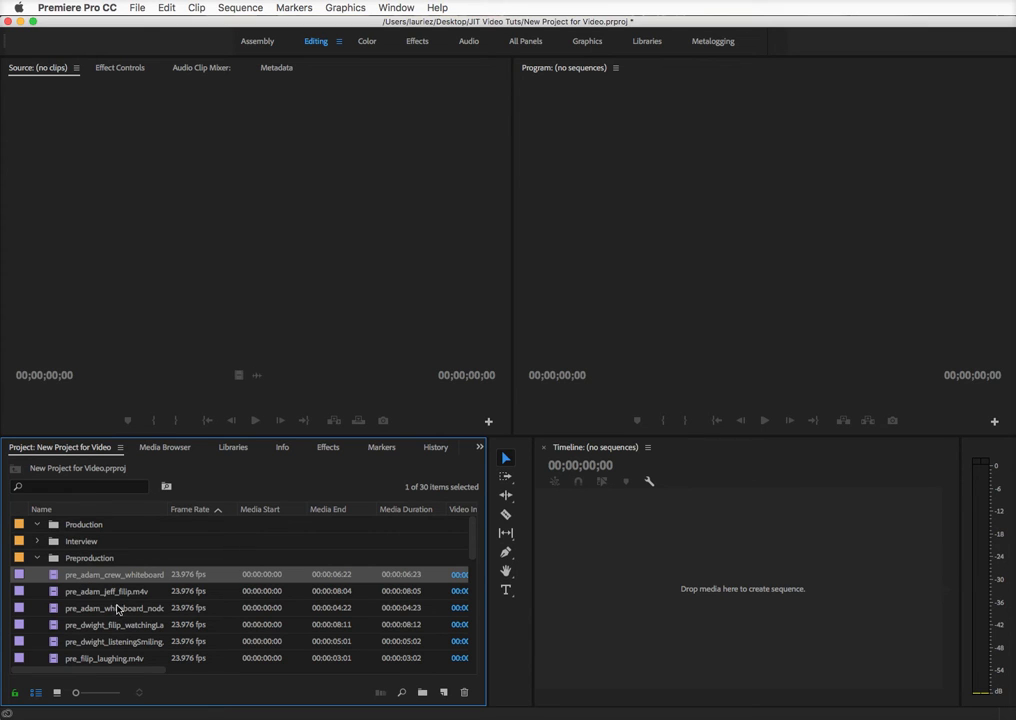
pyautogui.scroll(-1, 122, 640)
pyautogui.scroll(-8, 122, 650)
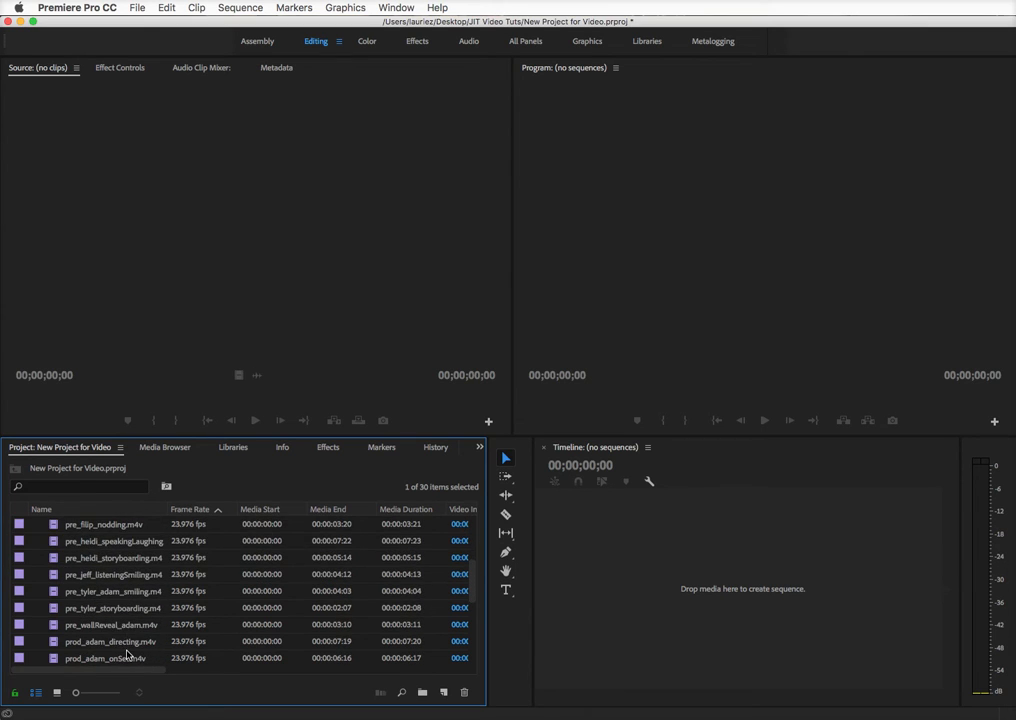
pyautogui.keyDown('shift'); pyautogui.click(117, 632); pyautogui.keyUp('shift')
pyautogui.scroll(9, 122, 616)
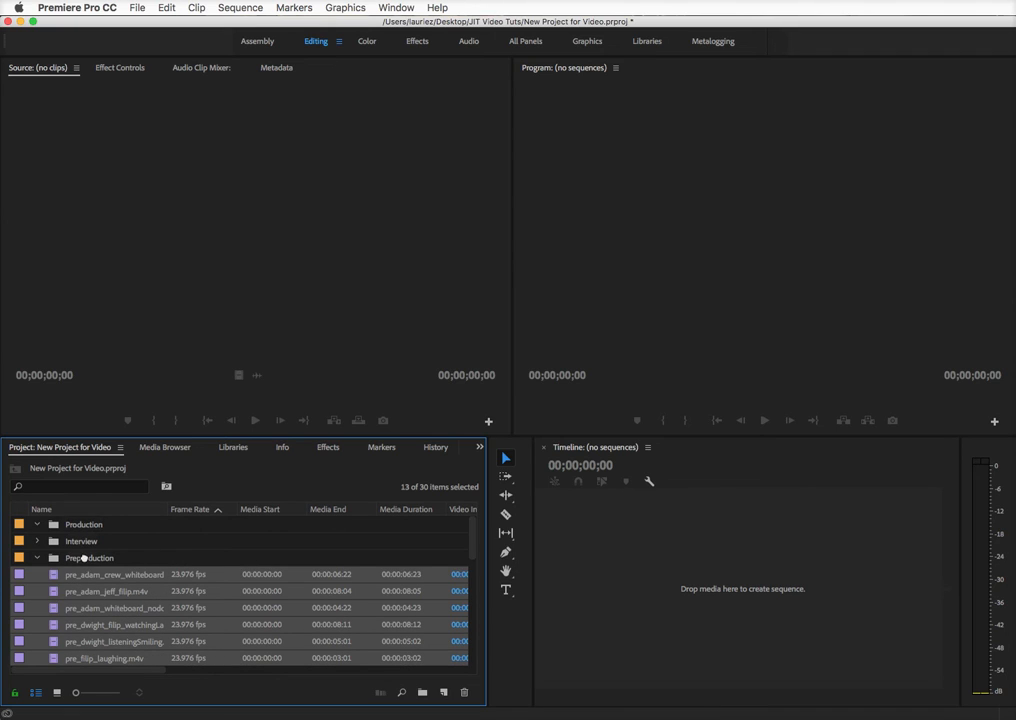
pyautogui.moveTo(85, 560); pyautogui.dragTo(82, 560)
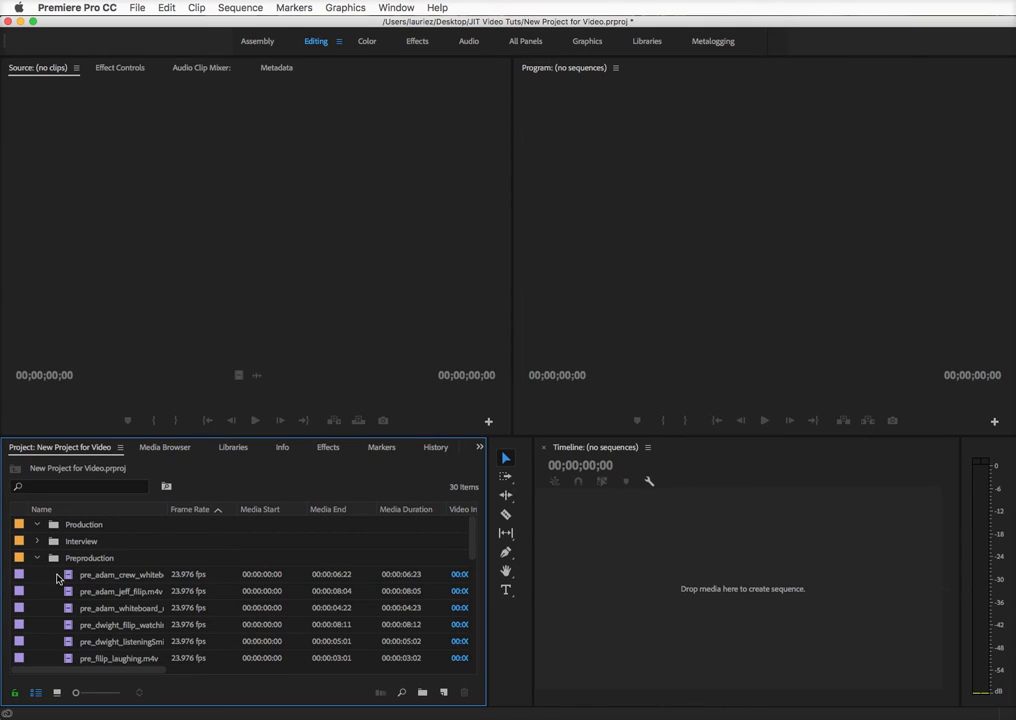
pyautogui.click(37, 561)
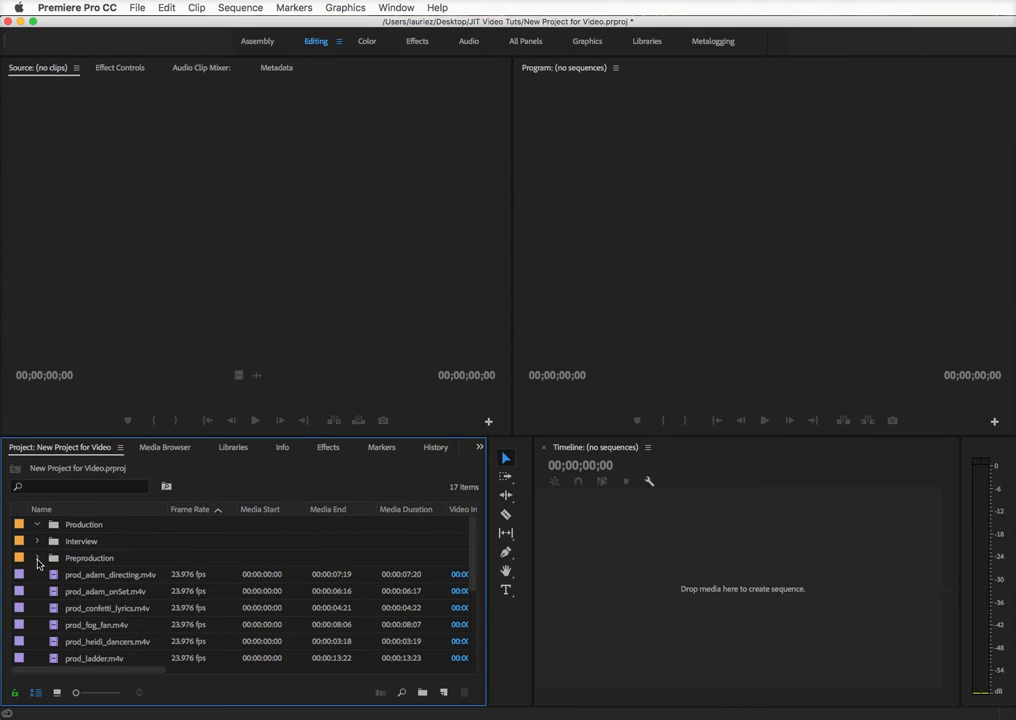
# Move all the prod_ clips, from prod_adam_directing.m4v to prod_watchingMonitors.m4v, into the Production bin and collapse it.
pyautogui.click(97, 576)
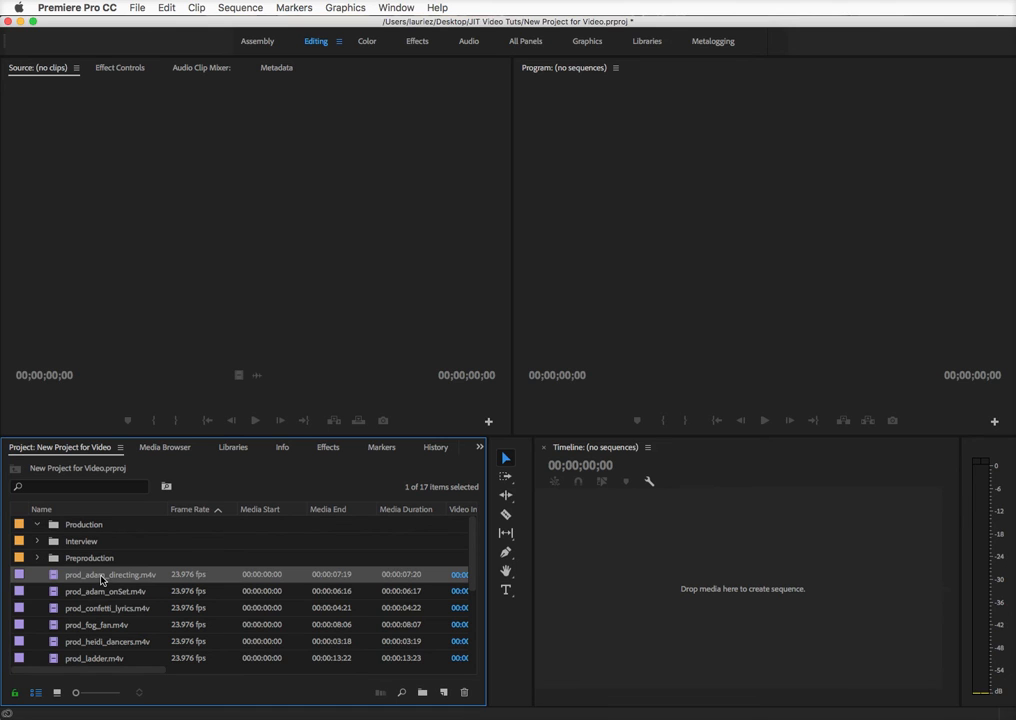
pyautogui.scroll(-3, 124, 657)
pyautogui.keyDown('shift'); pyautogui.click(127, 641); pyautogui.keyUp('shift')
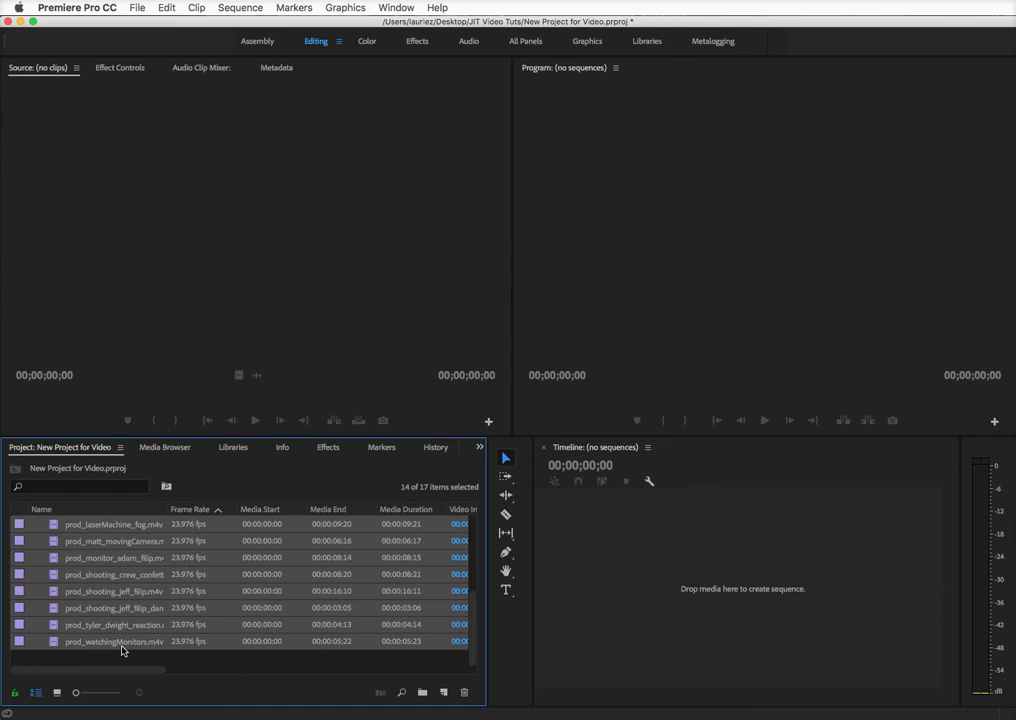
pyautogui.scroll(3, 127, 641)
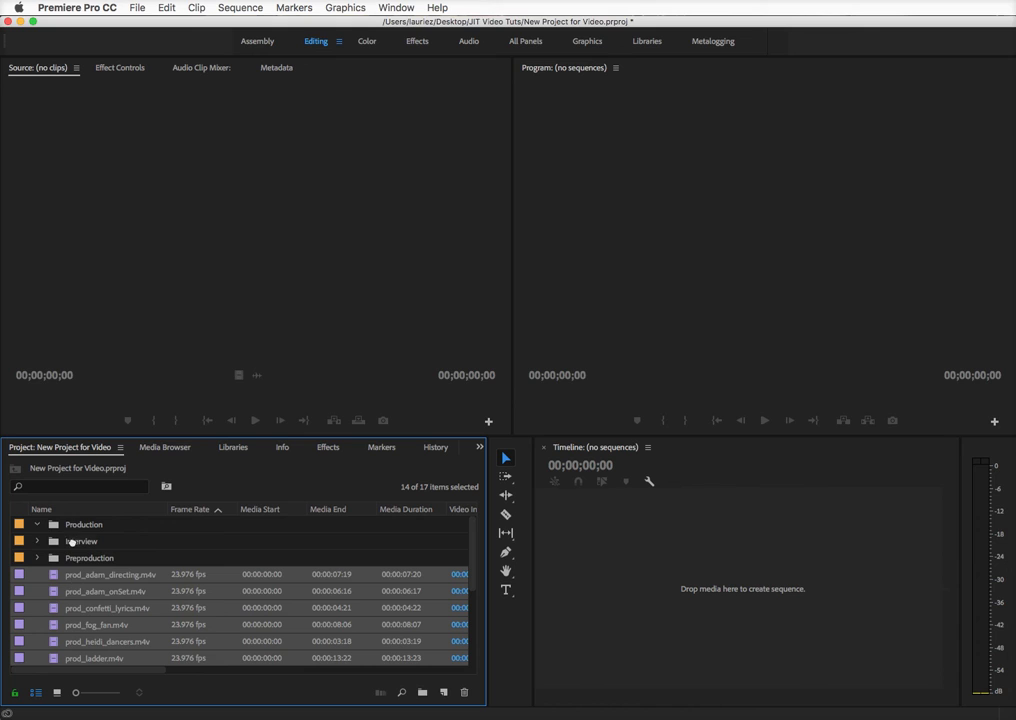
pyautogui.moveTo(72, 527); pyautogui.dragTo(72, 526)
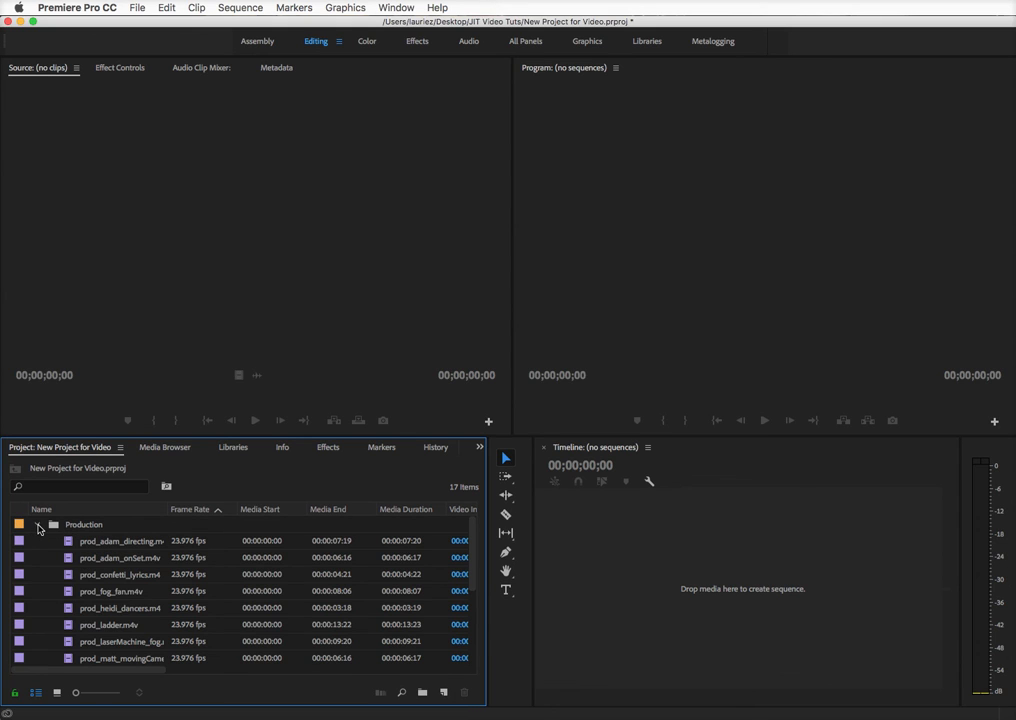
pyautogui.click(37, 524)
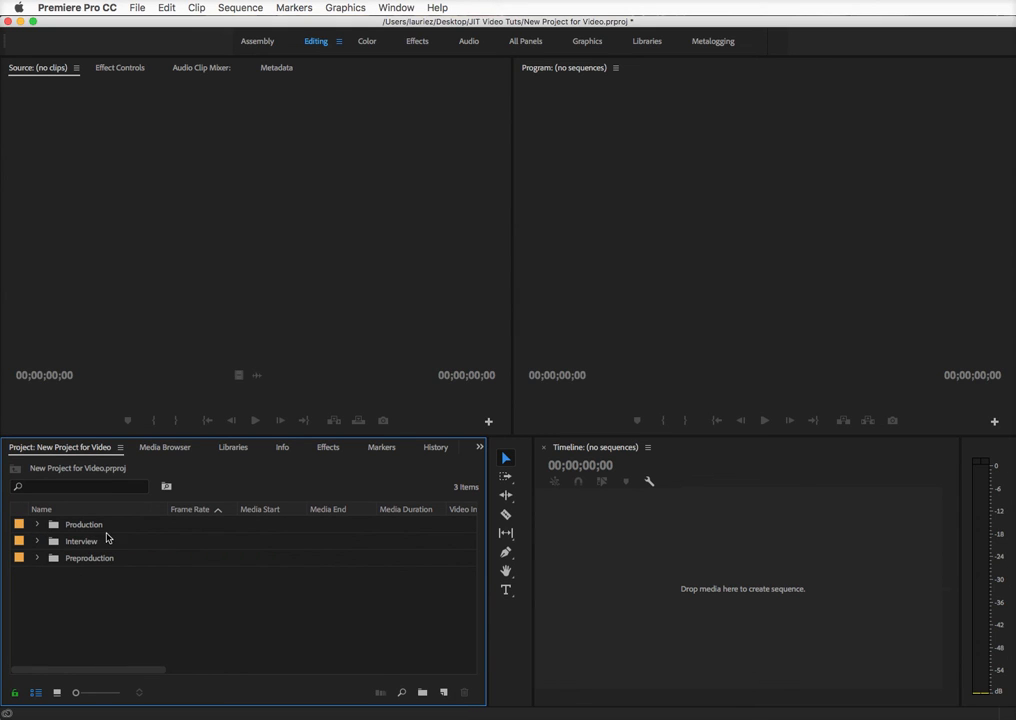